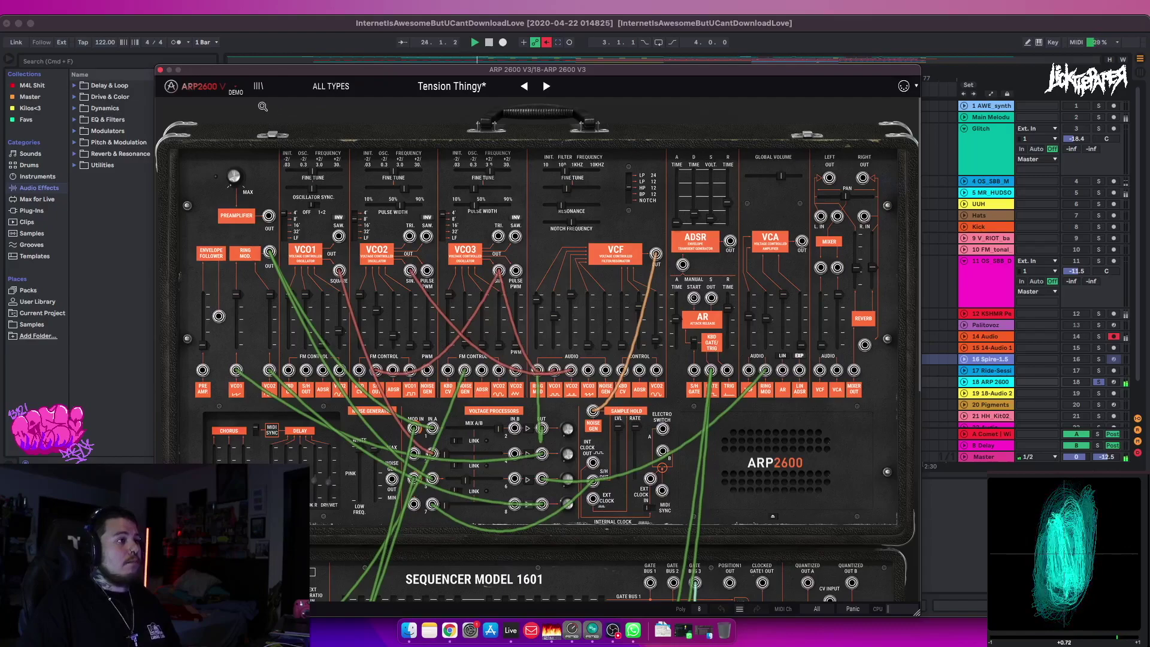
Close the ARP 2600 V3 window and play the arrangement from about bar 25.
{"action": "left_click", "coordinate": [161, 71]}
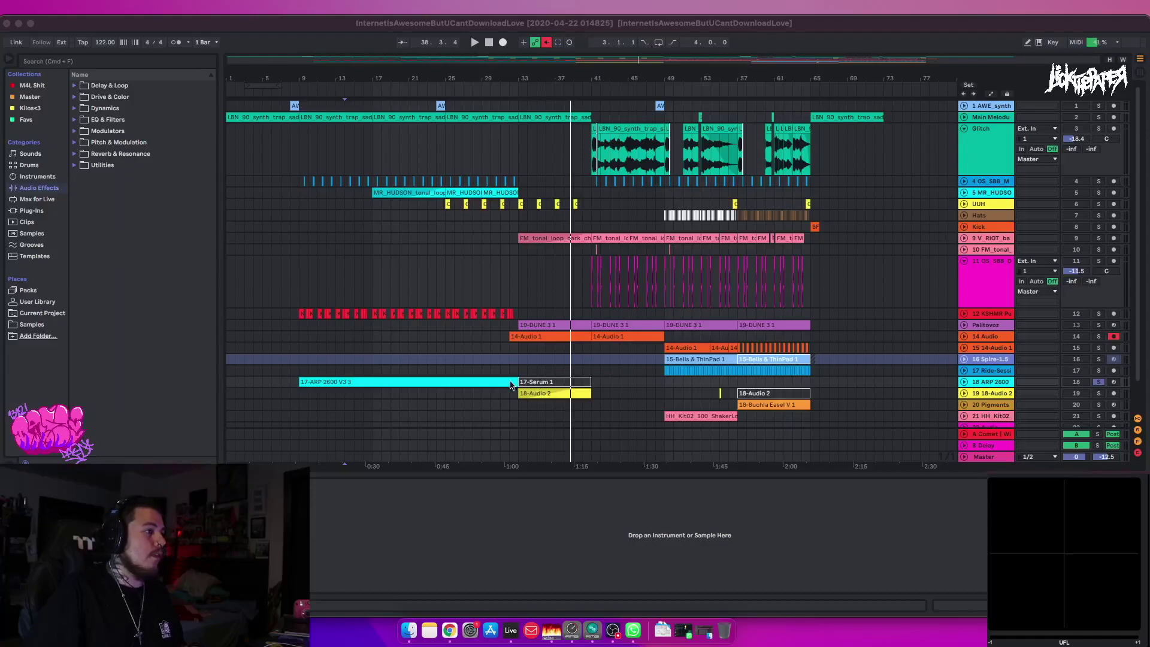
{"action": "left_click", "coordinate": [488, 360]}
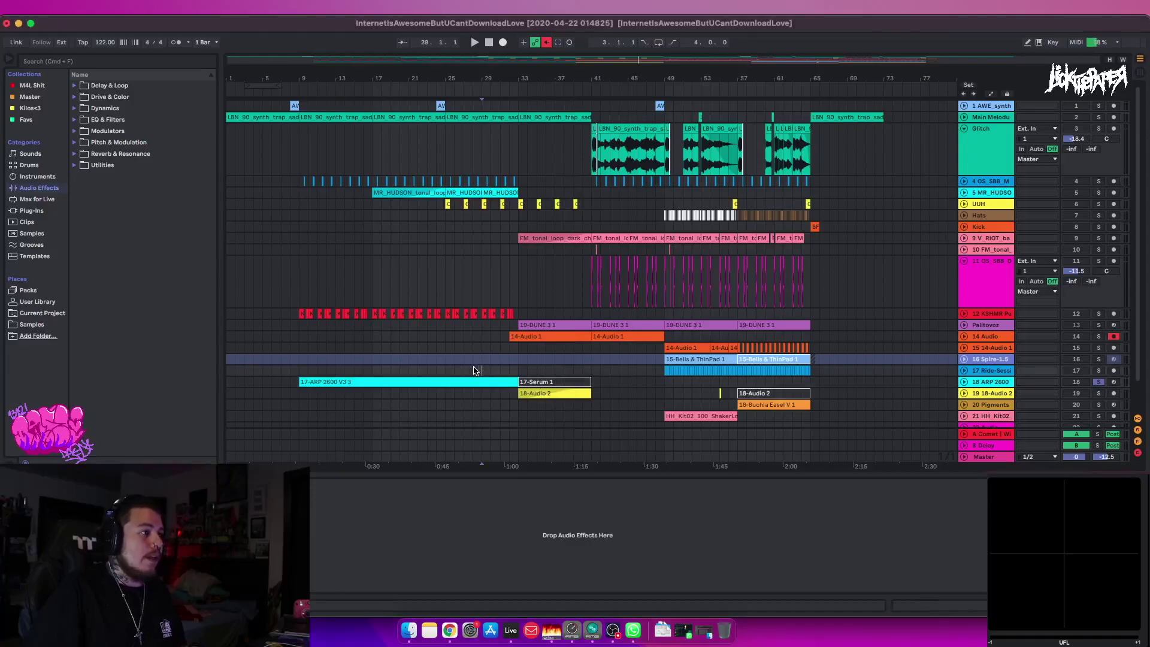
{"action": "key", "text": "space"}
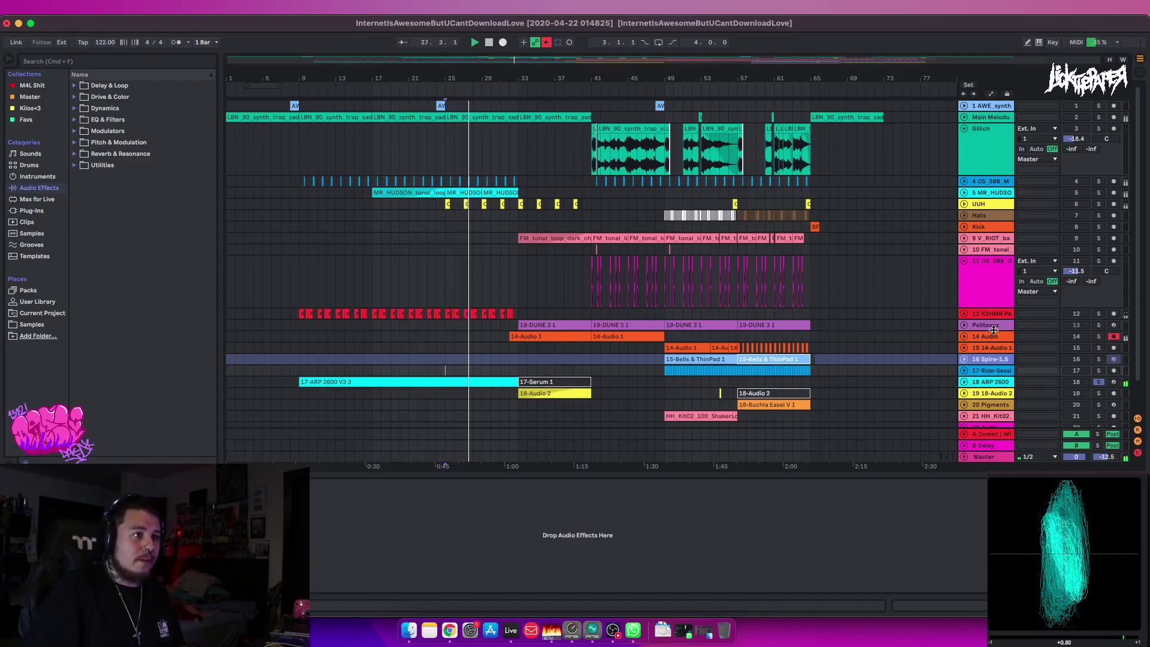
Listen to the KSHMR track (track 12) in solo, then solo the 14 Audio track and unfold it.
{"action": "left_click", "coordinate": [1100, 314]}
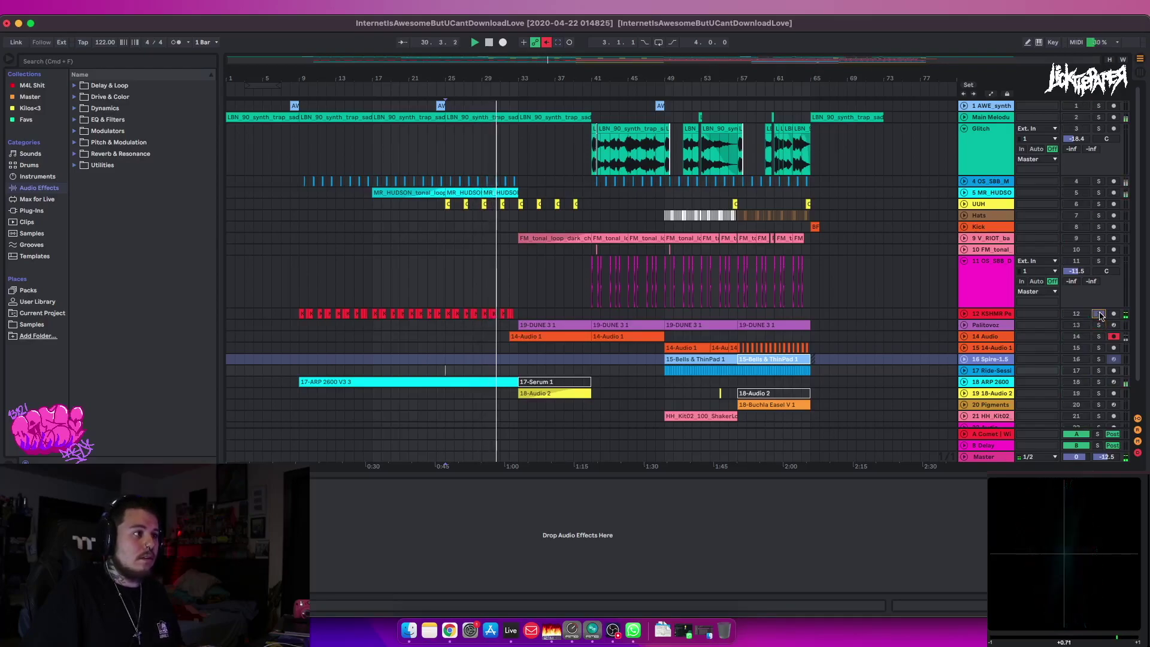
{"action": "left_click", "coordinate": [1099, 313]}
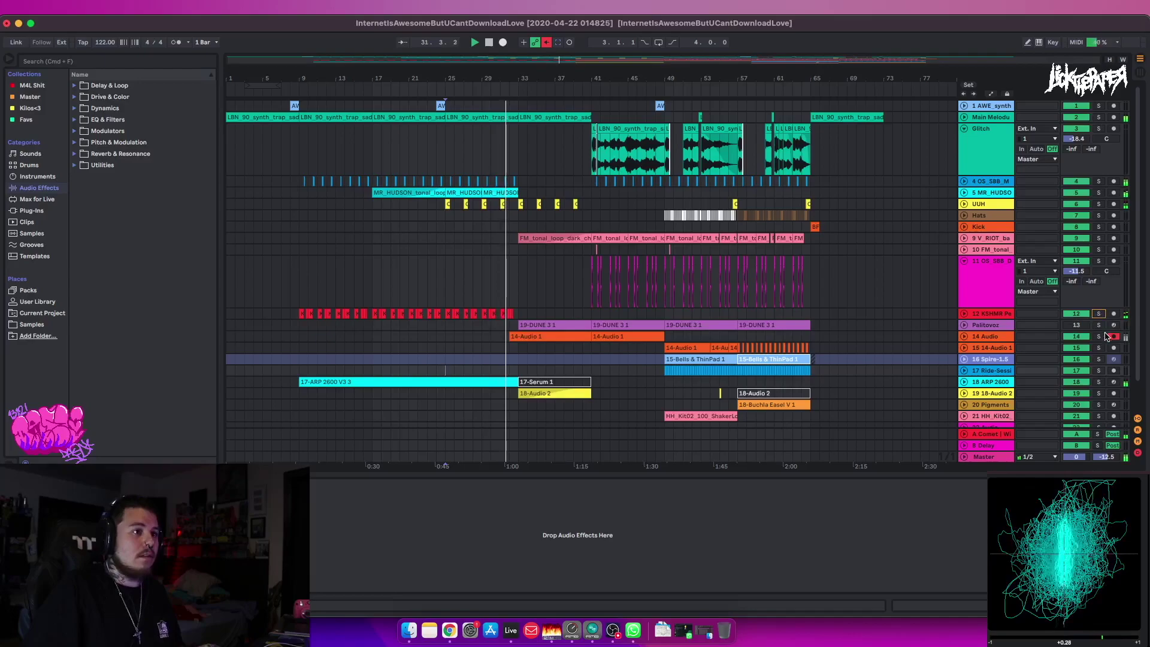
{"action": "left_click", "coordinate": [1100, 337]}
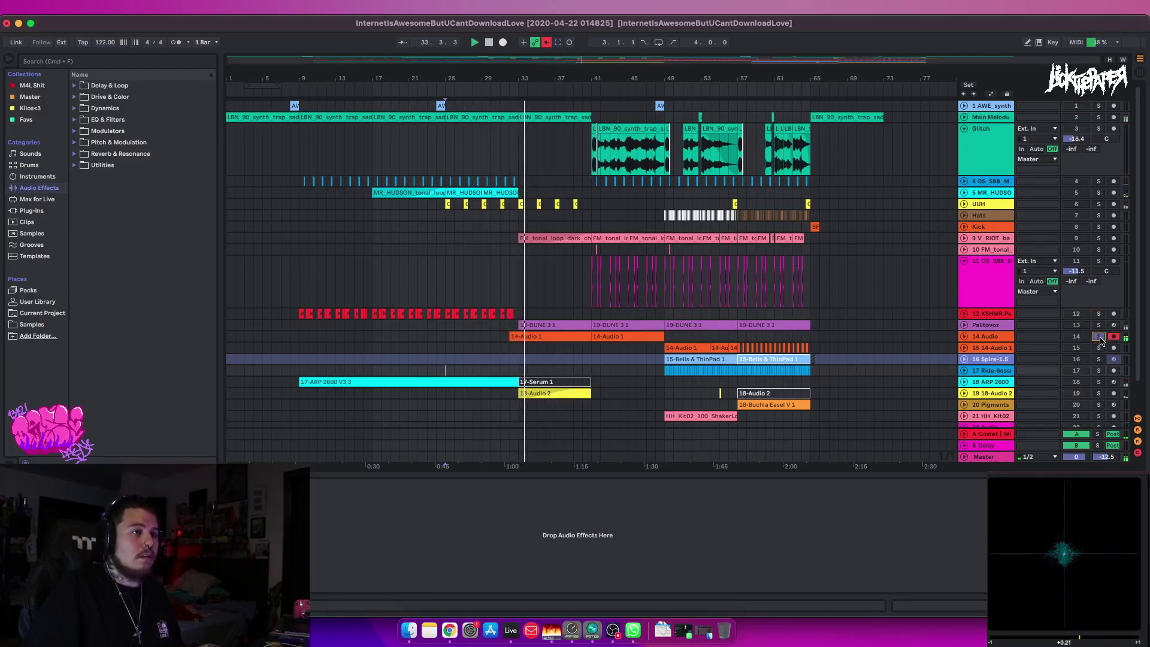
{"action": "left_click", "coordinate": [964, 337]}
{"action": "left_click", "coordinate": [982, 336]}
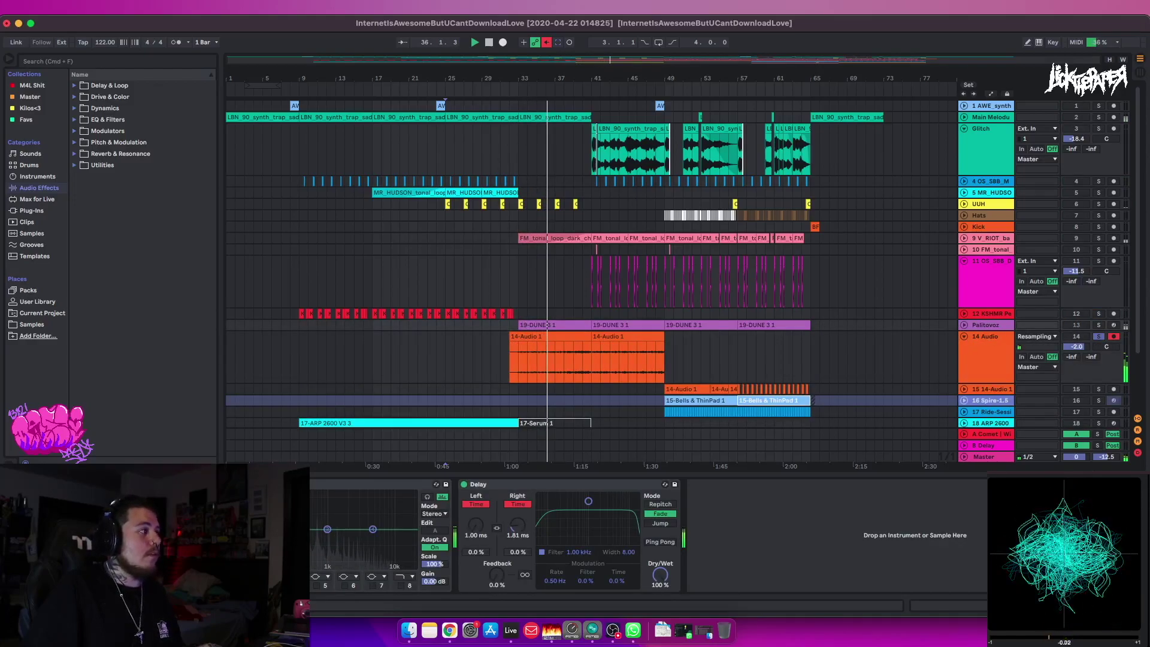
Inspect the Palitovoz track's DUNE 3 synth window and its Filter 1 Cutoff automation, then hide the automation.
{"action": "left_click_drag", "start_coordinate": [127, 96], "coordinate": [619, 114]}
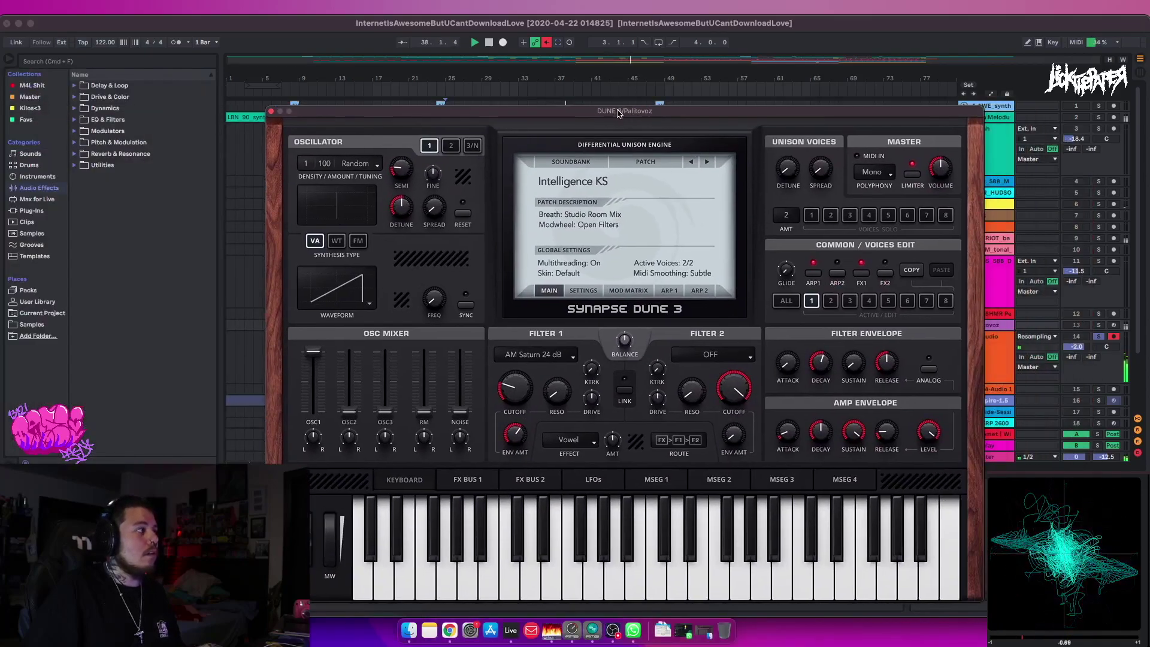
{"action": "left_click", "coordinate": [270, 112]}
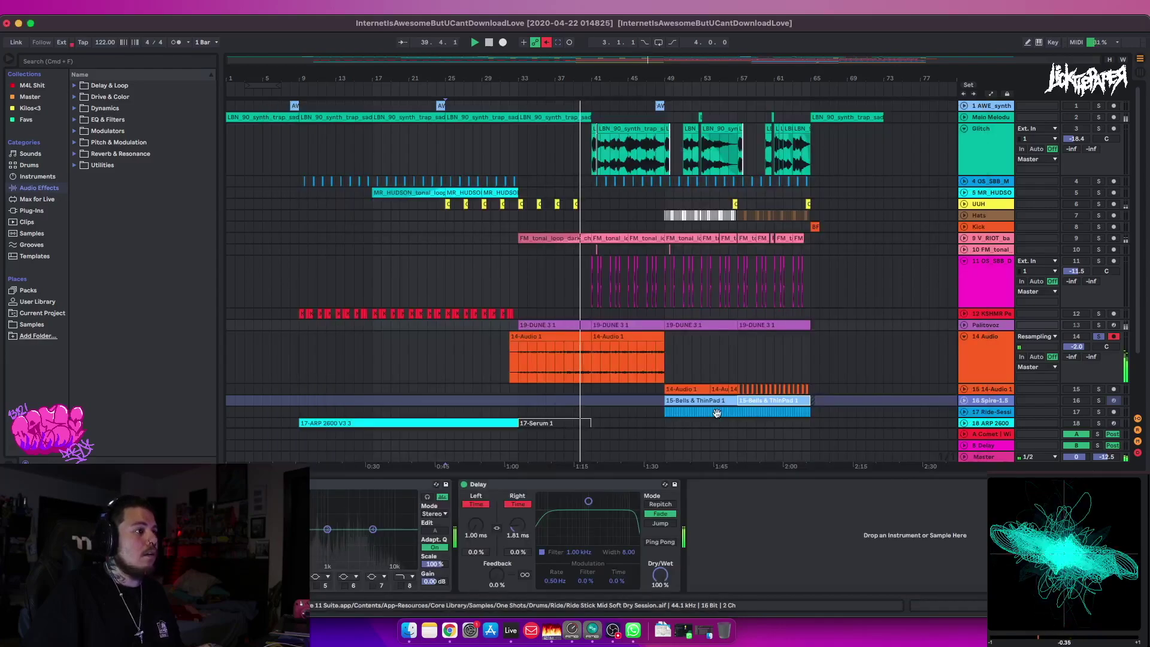
{"action": "left_click", "coordinate": [964, 326]}
{"action": "key", "text": "a"}
{"action": "scroll", "coordinate": [977, 334], "scroll_direction": "down", "scroll_amount": 2}
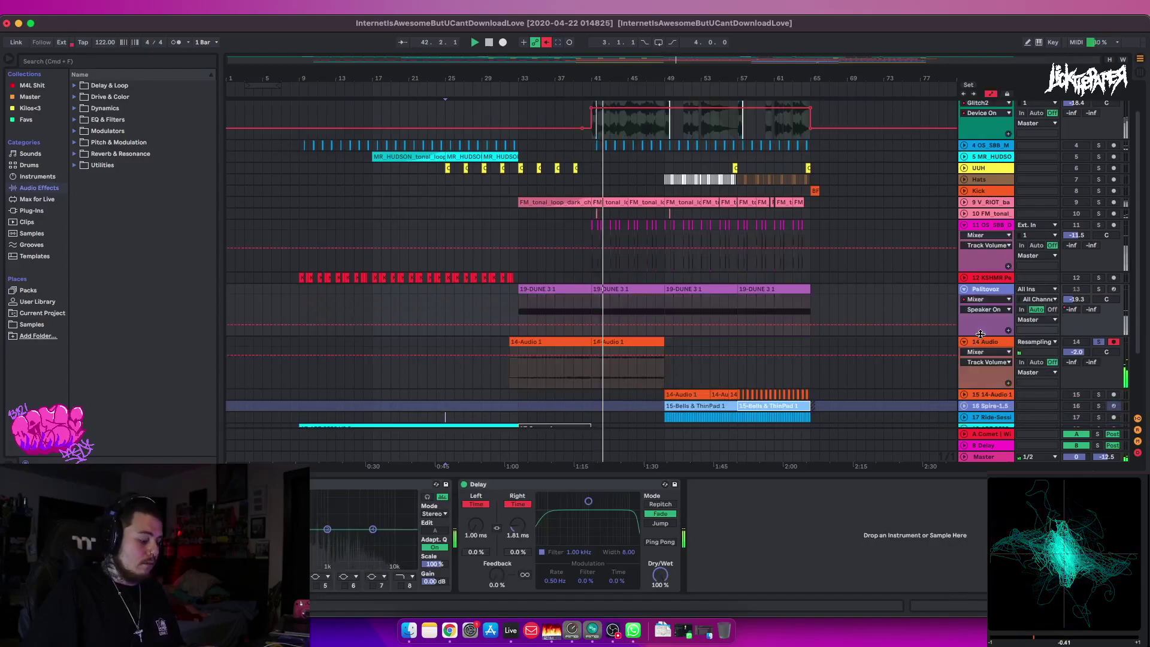
{"action": "left_click", "coordinate": [986, 299]}
{"action": "left_click", "coordinate": [977, 317]}
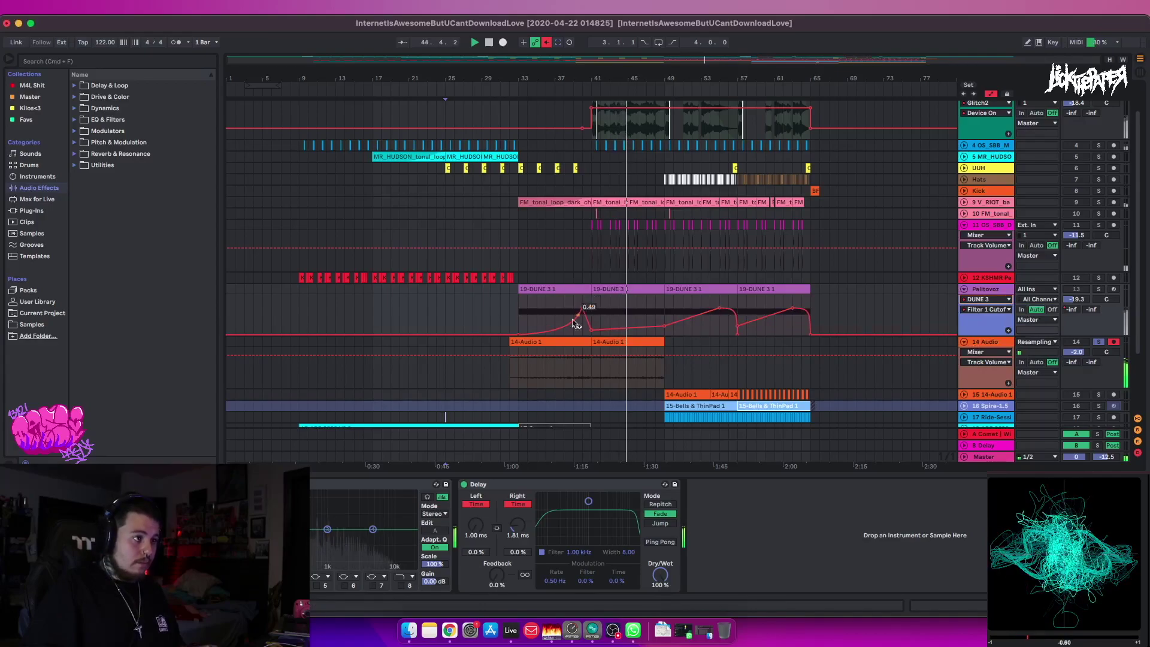
{"action": "key", "text": "a"}
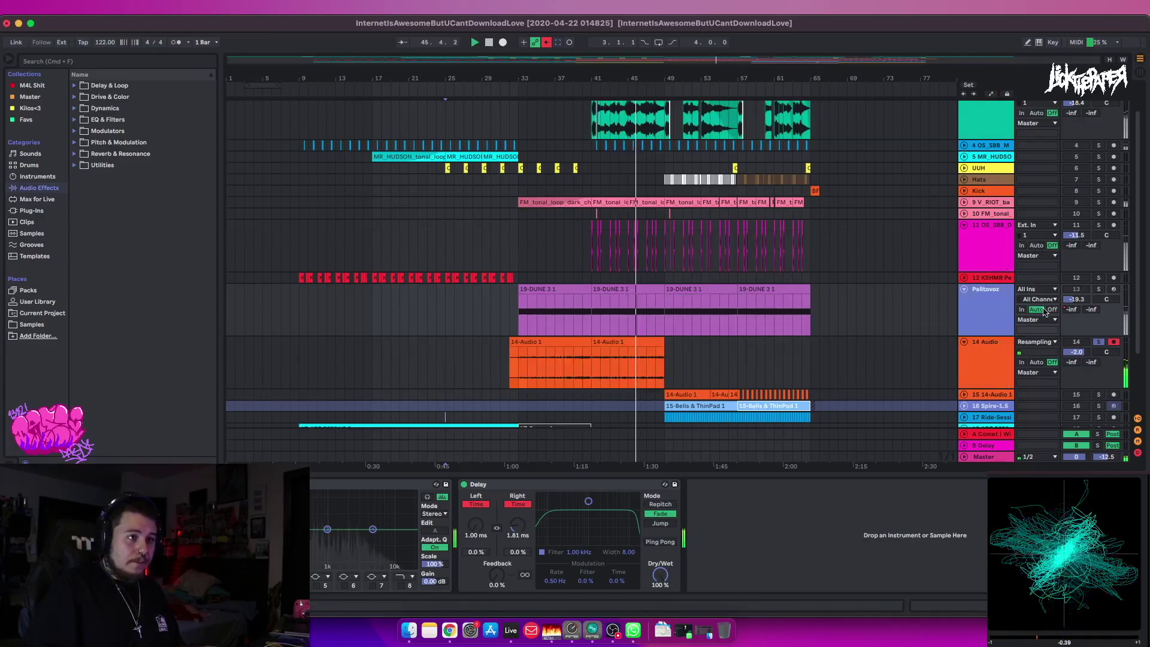
Stop playback and examine the 14 Audio clips around bars 33 to 49, folding the Palitovoz track.
{"action": "left_click", "coordinate": [902, 310]}
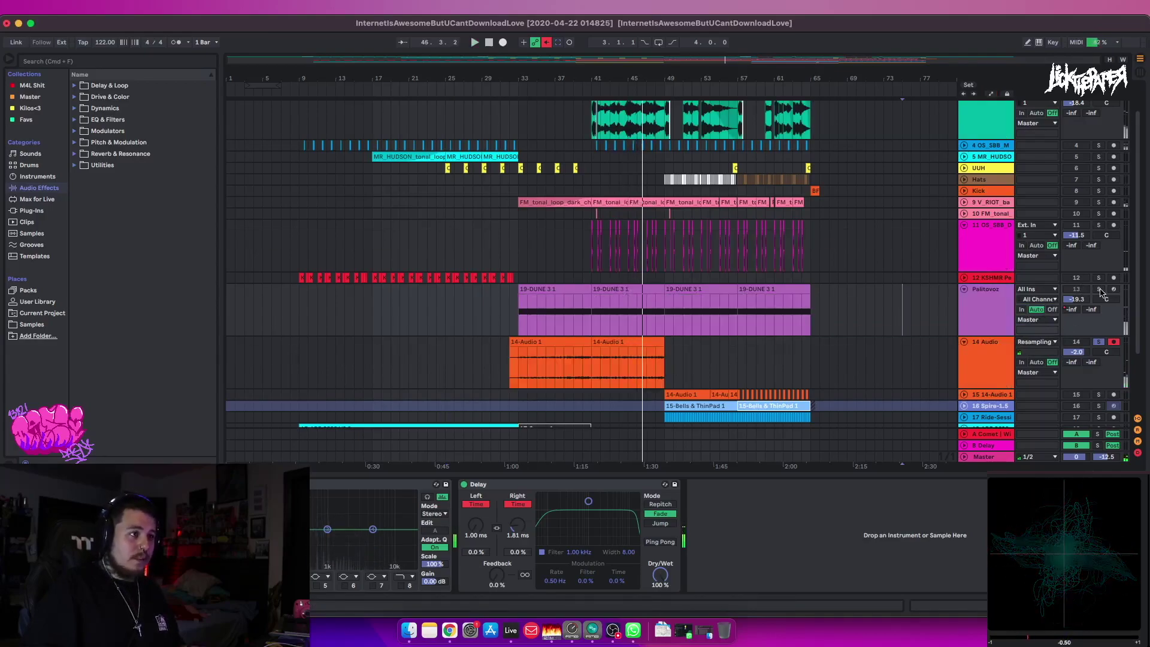
{"action": "left_click", "coordinate": [971, 300]}
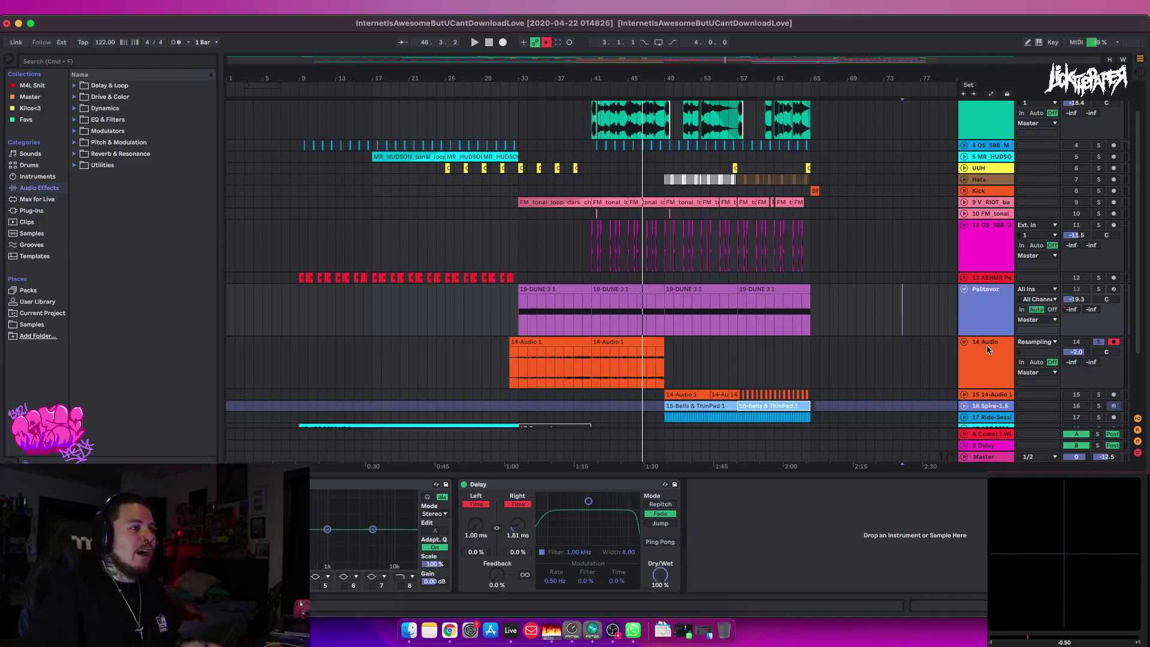
{"action": "left_click", "coordinate": [1000, 363]}
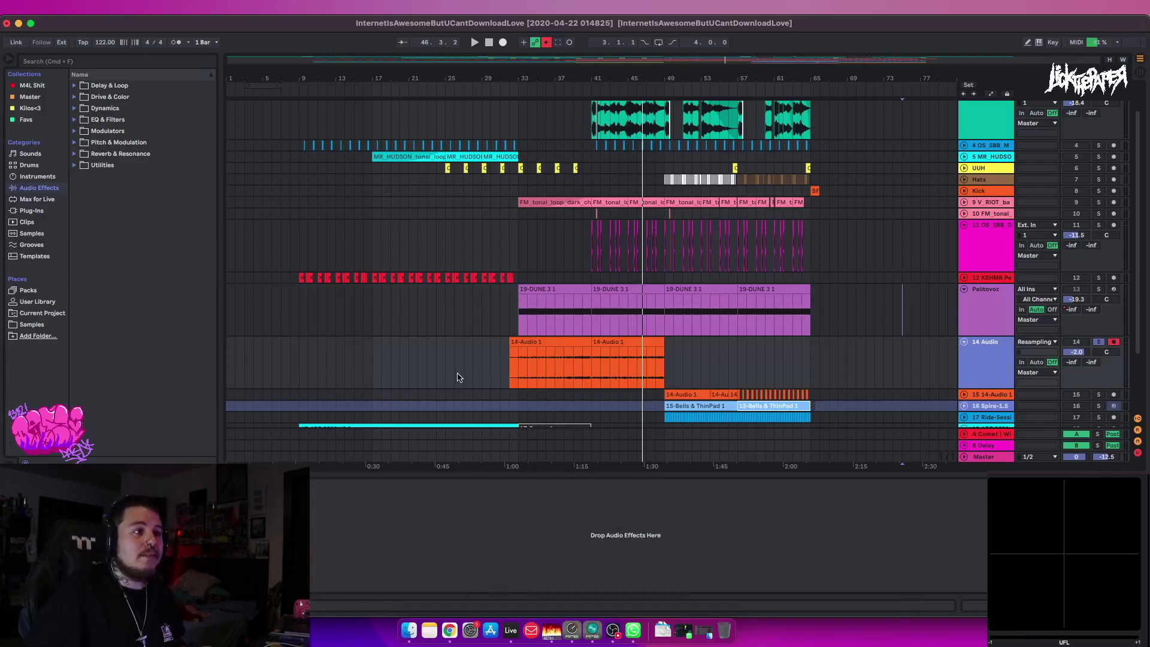
{"action": "scroll", "coordinate": [492, 371], "scroll_direction": "up", "scroll_amount": 5}
{"action": "left_click", "coordinate": [564, 370]}
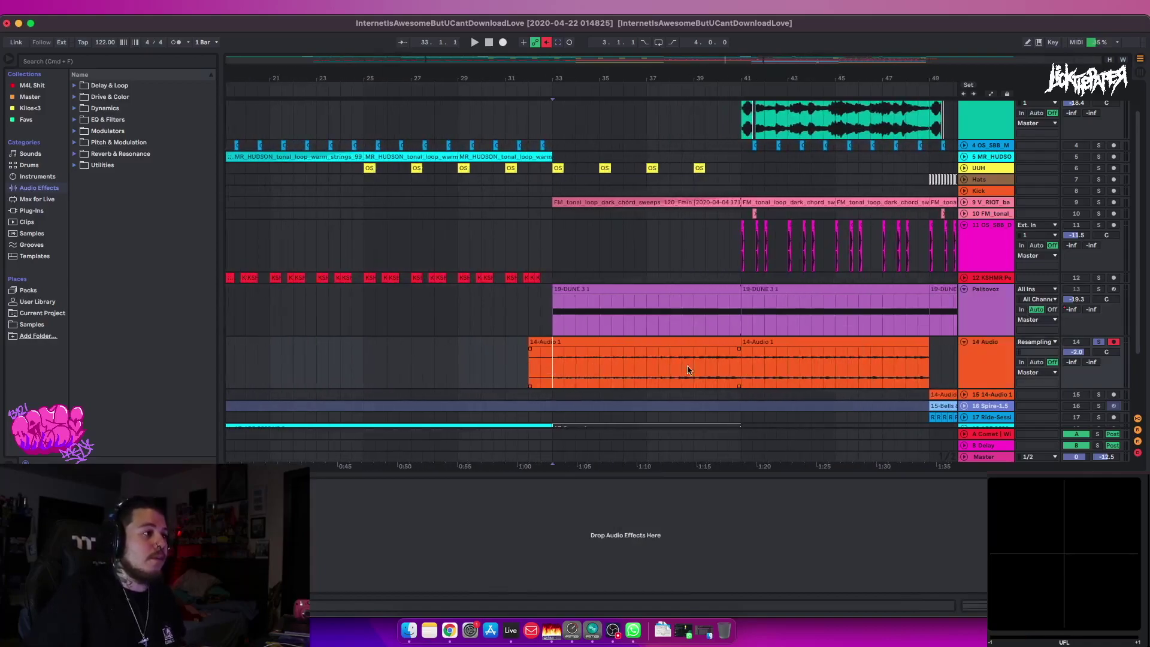
{"action": "scroll", "coordinate": [747, 365], "scroll_direction": "right", "scroll_amount": 3}
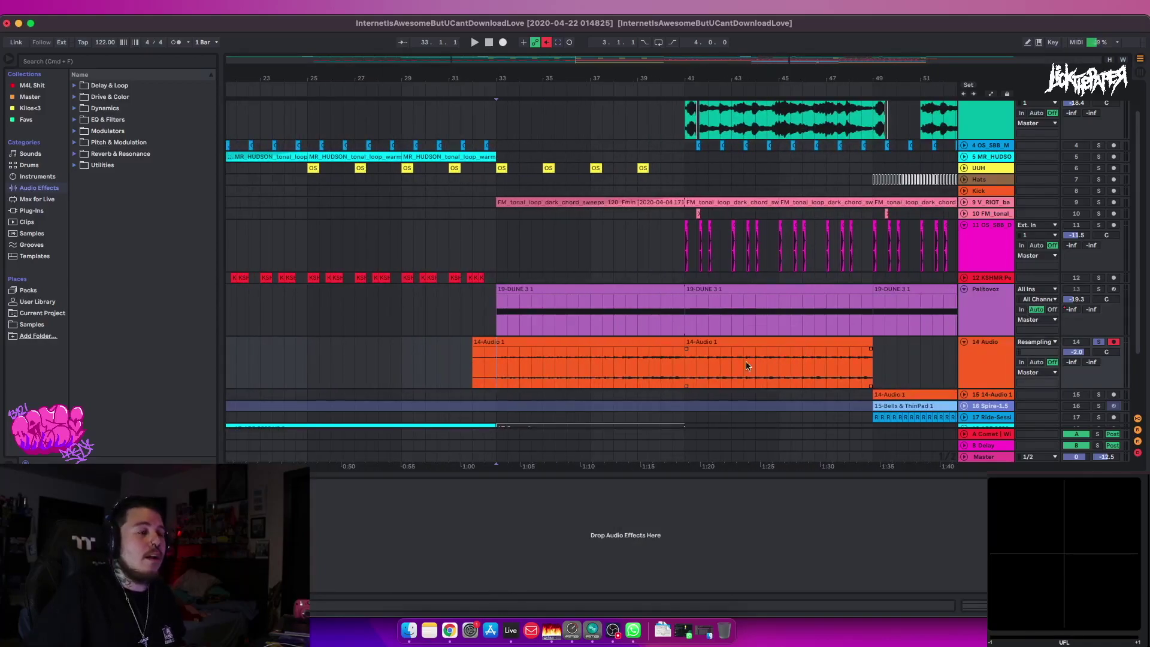
{"action": "left_click", "coordinate": [963, 288]}
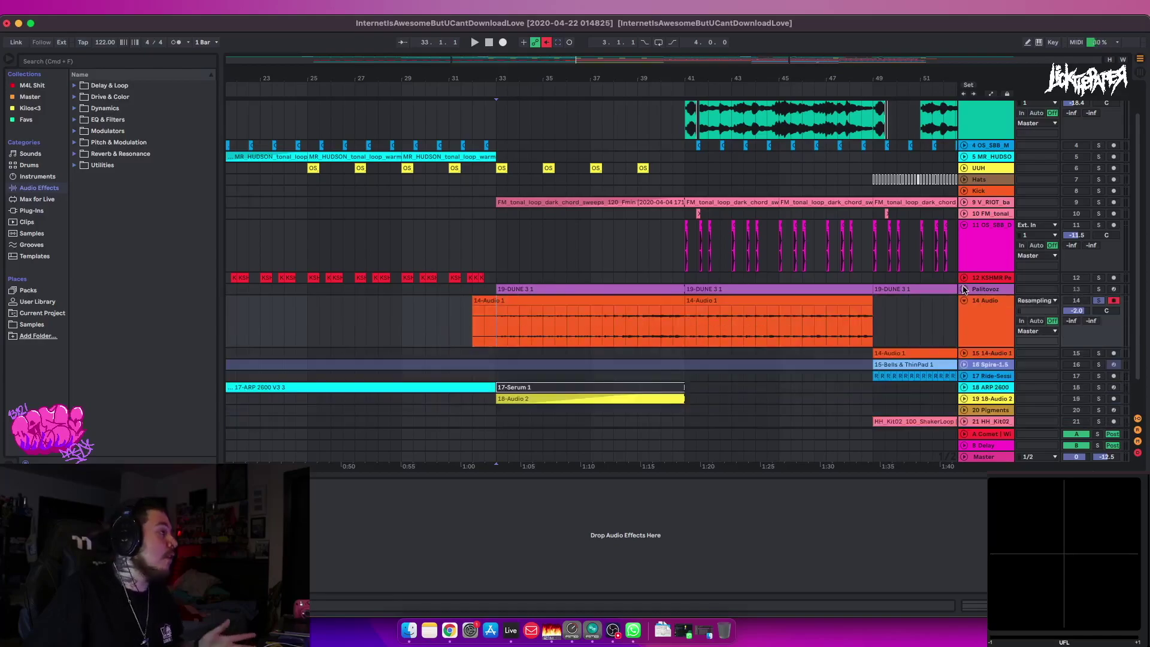
{"action": "scroll", "coordinate": [718, 337], "scroll_direction": "down", "scroll_amount": 3}
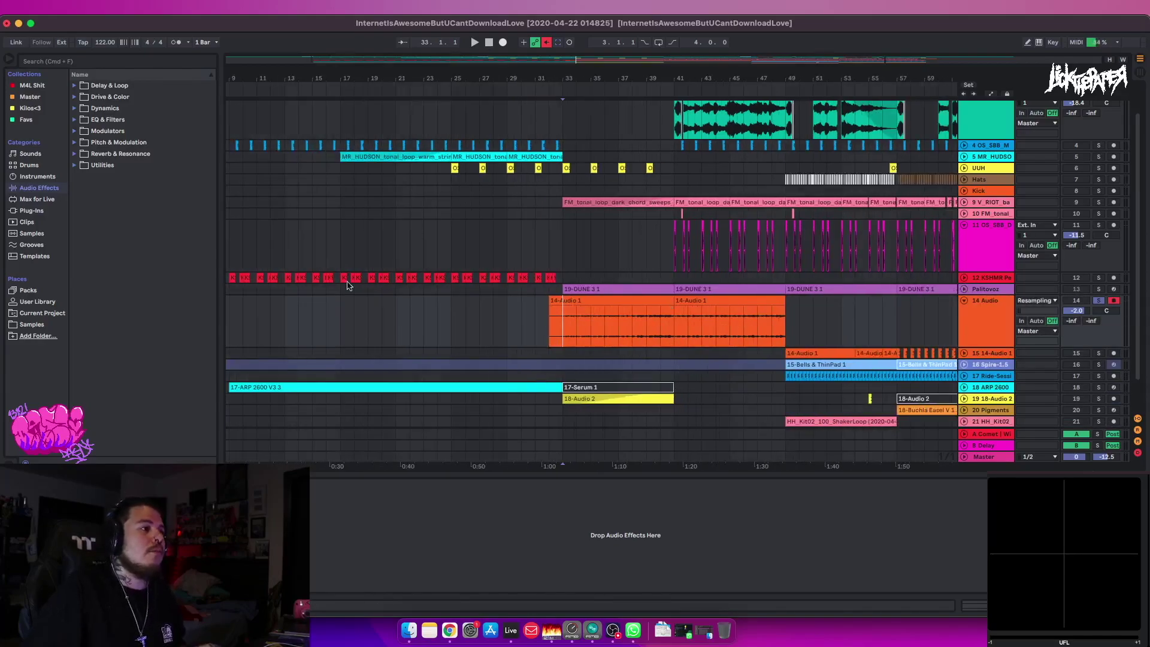
{"action": "scroll", "coordinate": [539, 323], "scroll_direction": "down", "scroll_amount": 3}
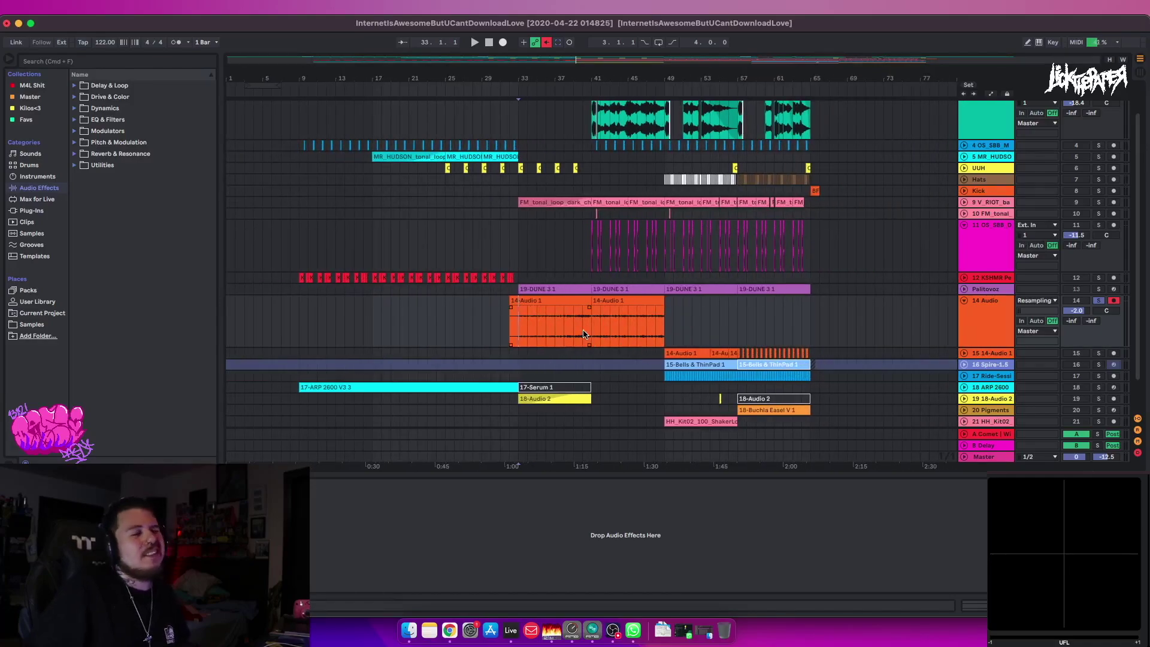
Unsolo the 14 Audio track and play the full arrangement from about bar 44.
{"action": "key", "text": "space"}
{"action": "left_click", "coordinate": [618, 325]}
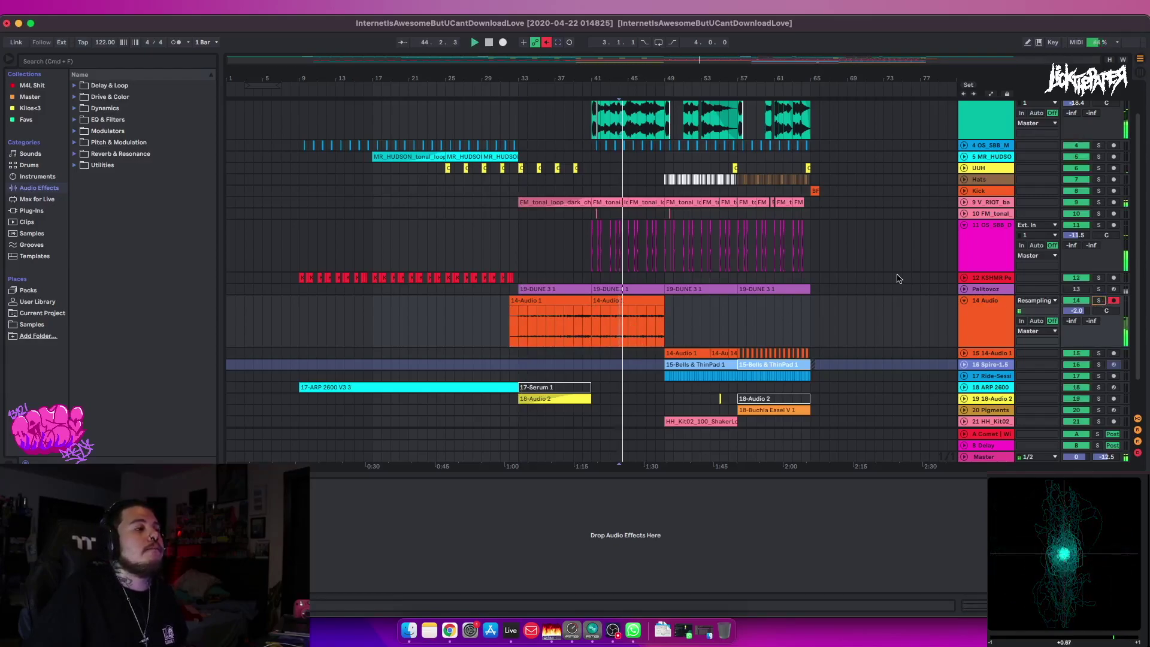
{"action": "key", "text": "super+t"}
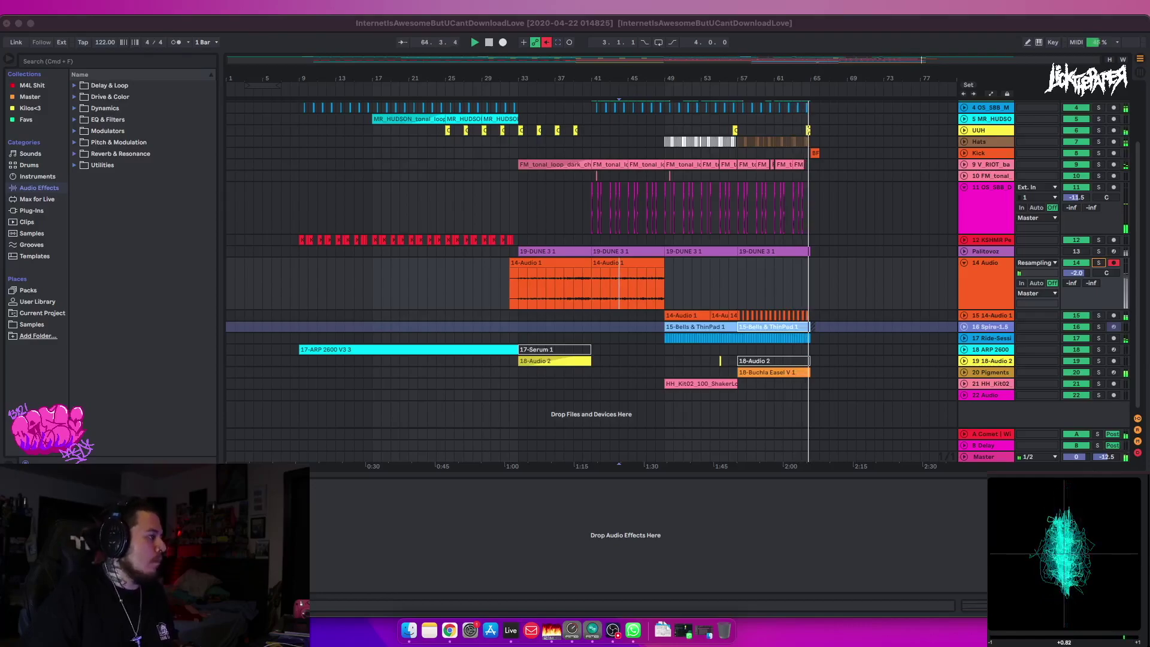
{"action": "left_click", "coordinate": [779, 262]}
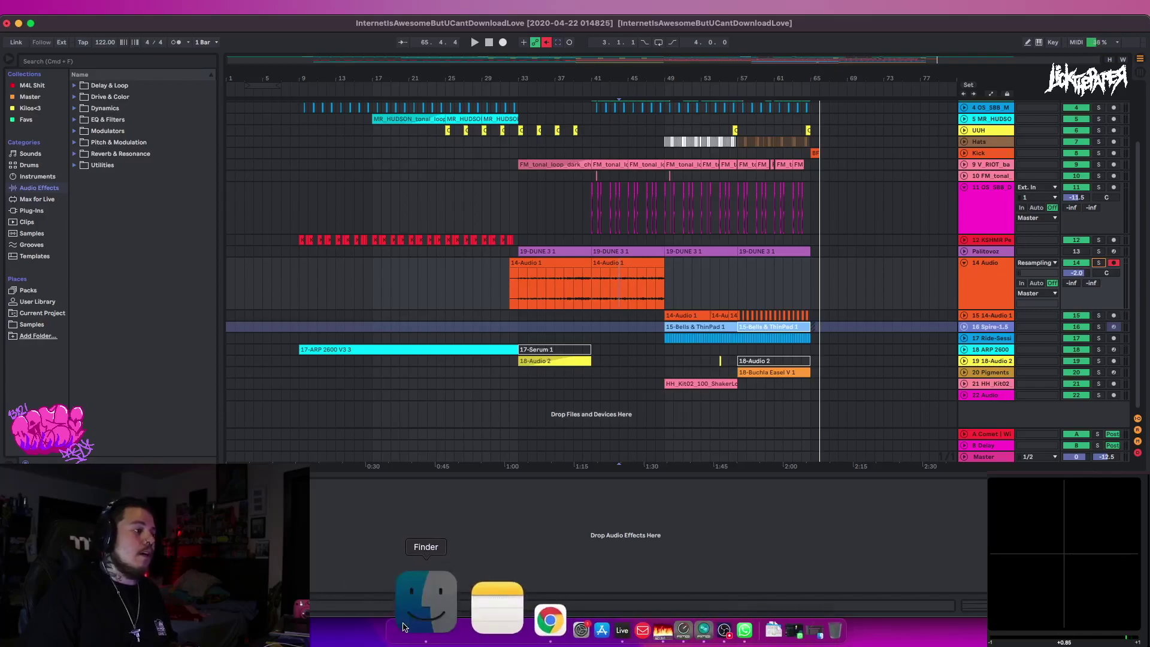
Switch to Finder and open the Ableton folder inside Music.
{"action": "left_click", "coordinate": [423, 604]}
{"action": "left_click", "coordinate": [460, 239]}
{"action": "left_click", "coordinate": [572, 233]}
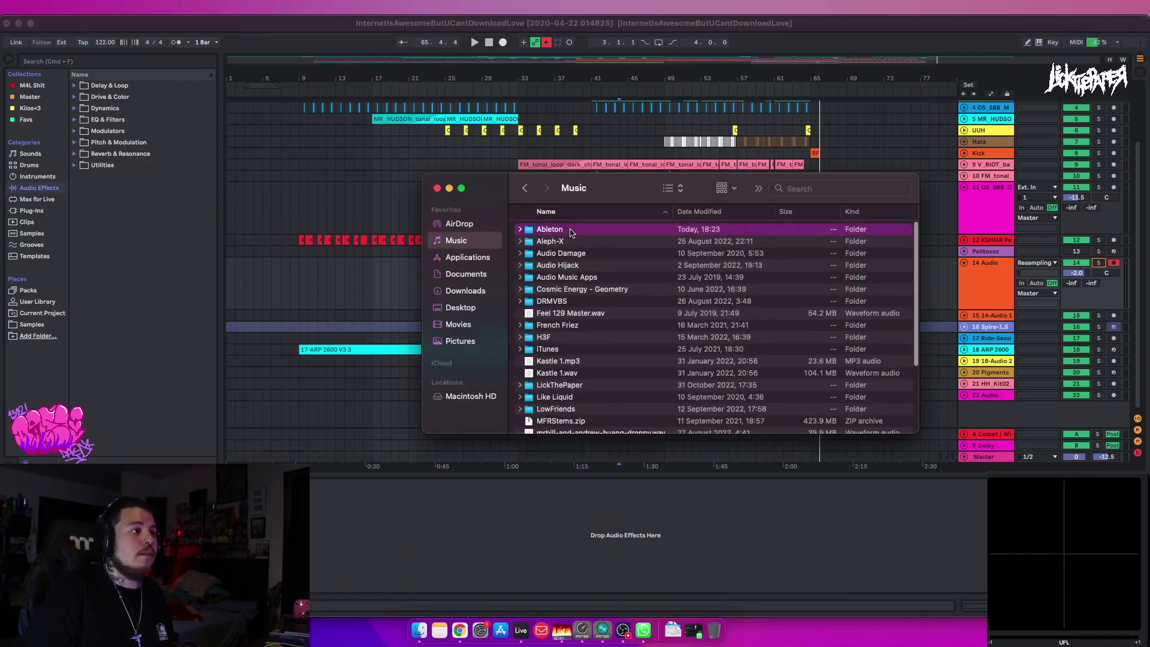
{"action": "double_click", "coordinate": [570, 232]}
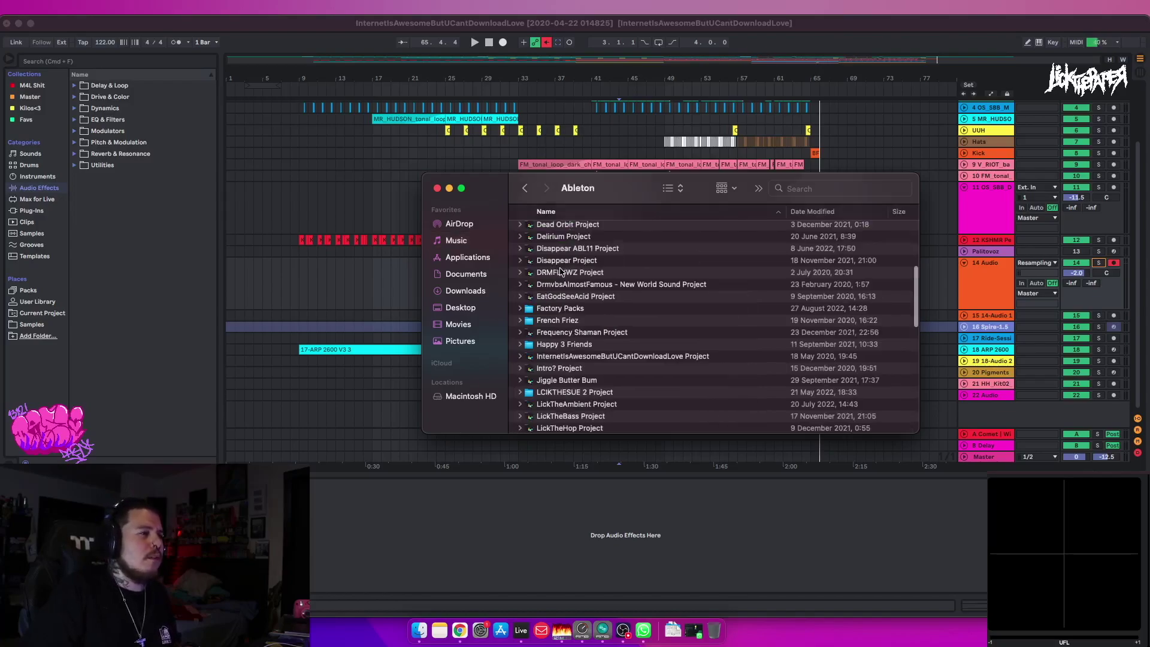
Open the Backup folder of the NoInternet.vbs Project.
{"action": "scroll", "coordinate": [561, 271], "scroll_direction": "up", "scroll_amount": 8}
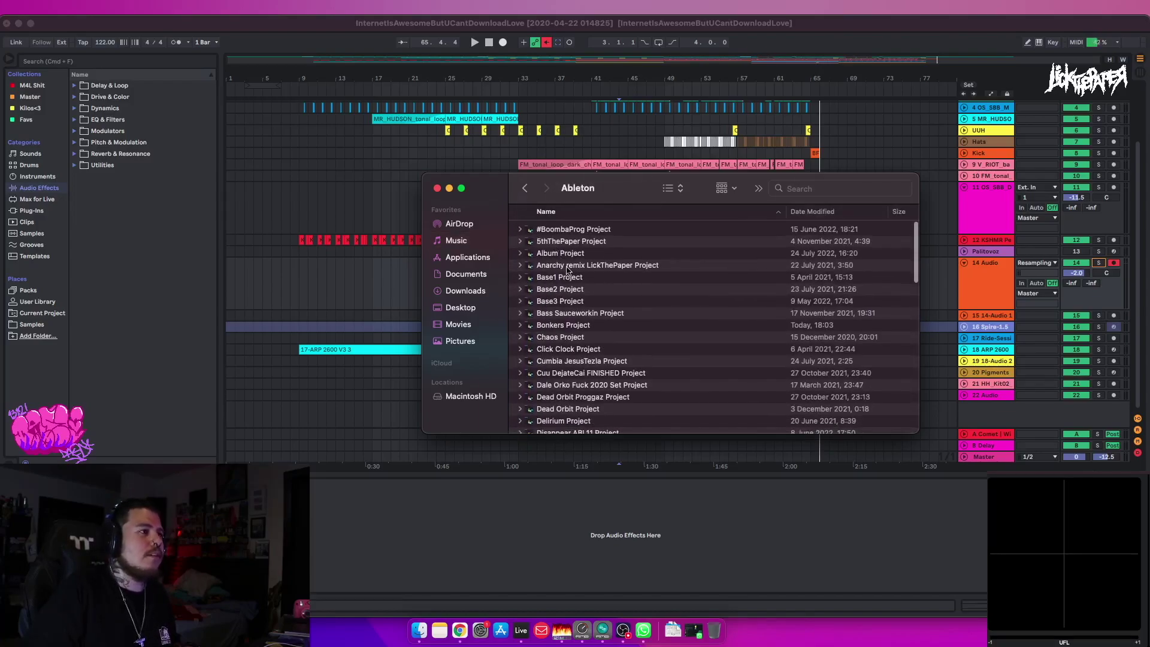
{"action": "scroll", "coordinate": [567, 267], "scroll_direction": "down", "scroll_amount": 10}
{"action": "double_click", "coordinate": [568, 344]}
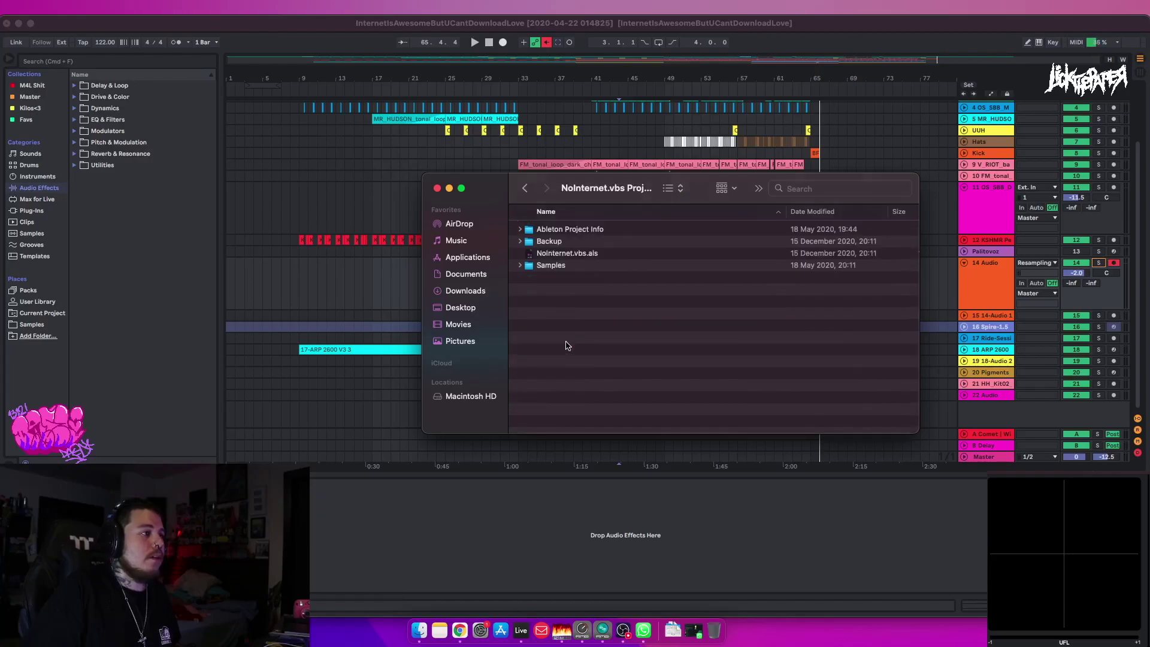
{"action": "double_click", "coordinate": [549, 243]}
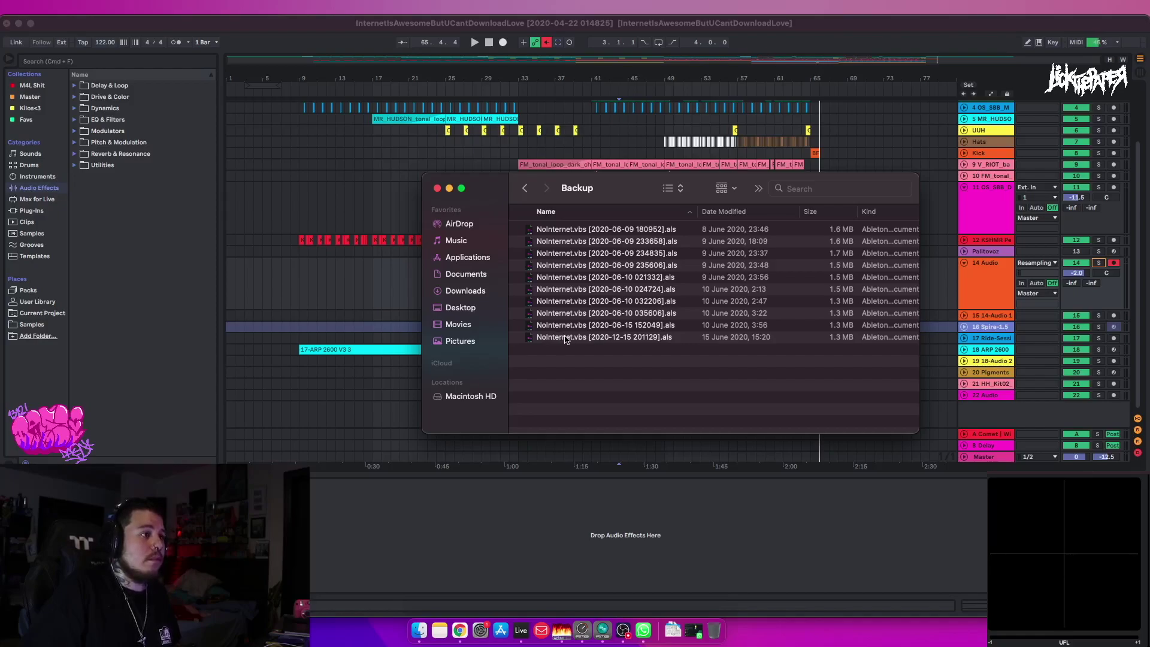
{"action": "left_click", "coordinate": [584, 328]}
{"action": "double_click", "coordinate": [570, 337]}
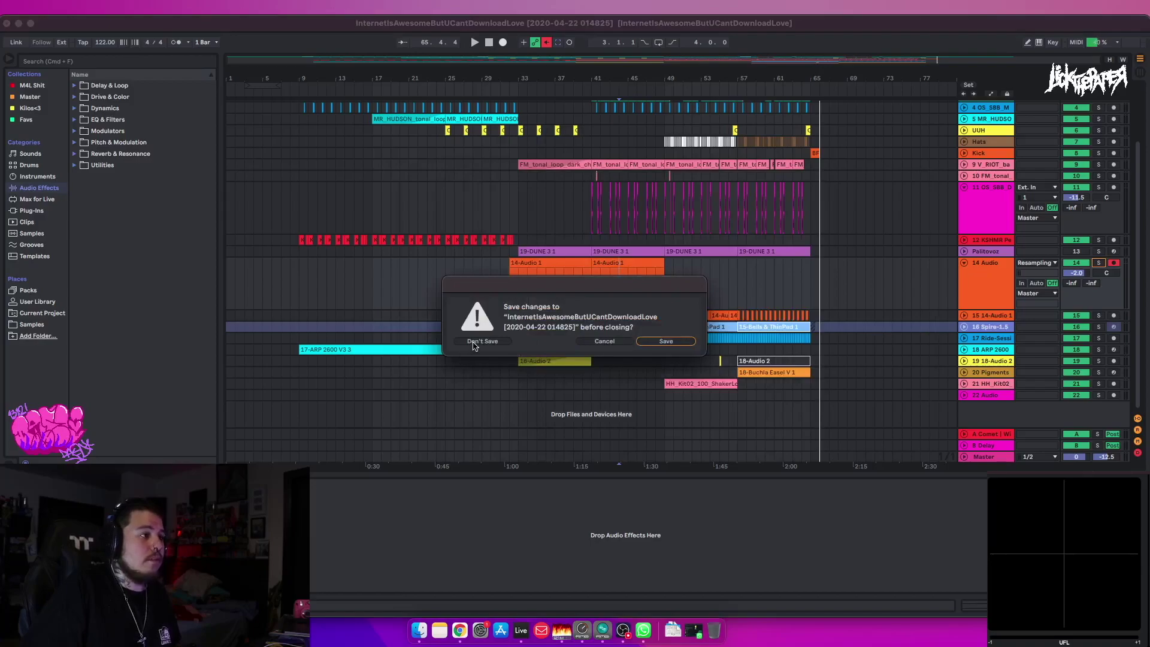
{"action": "left_click", "coordinate": [482, 342]}
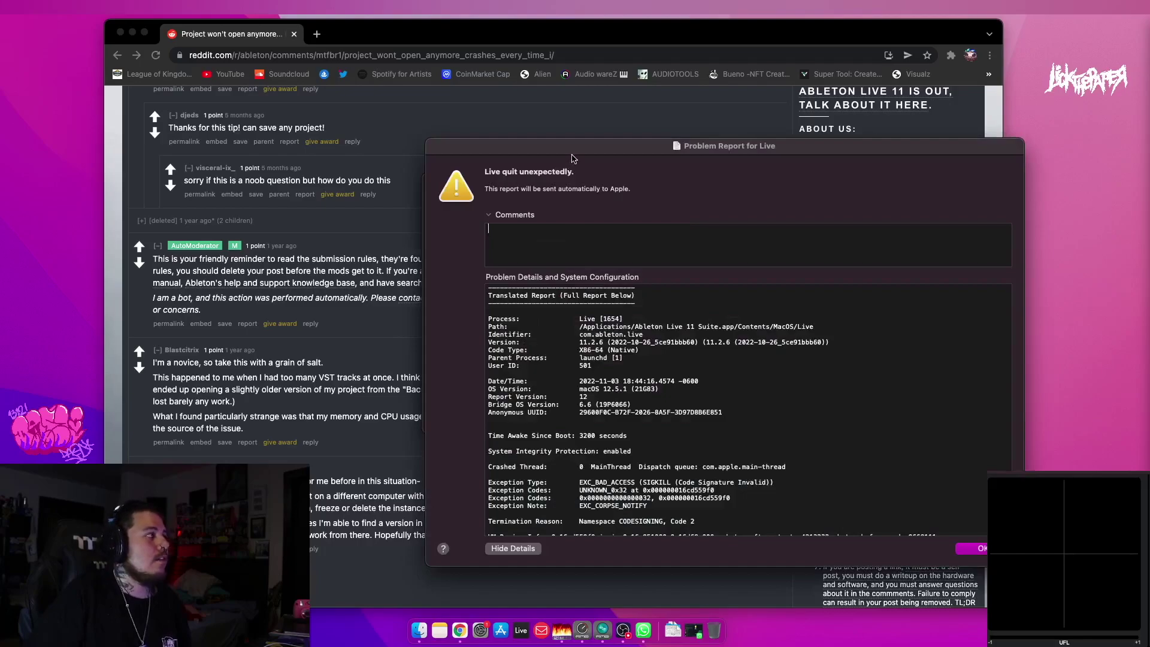
{"action": "left_click_drag", "start_coordinate": [579, 159], "coordinate": [409, 142]}
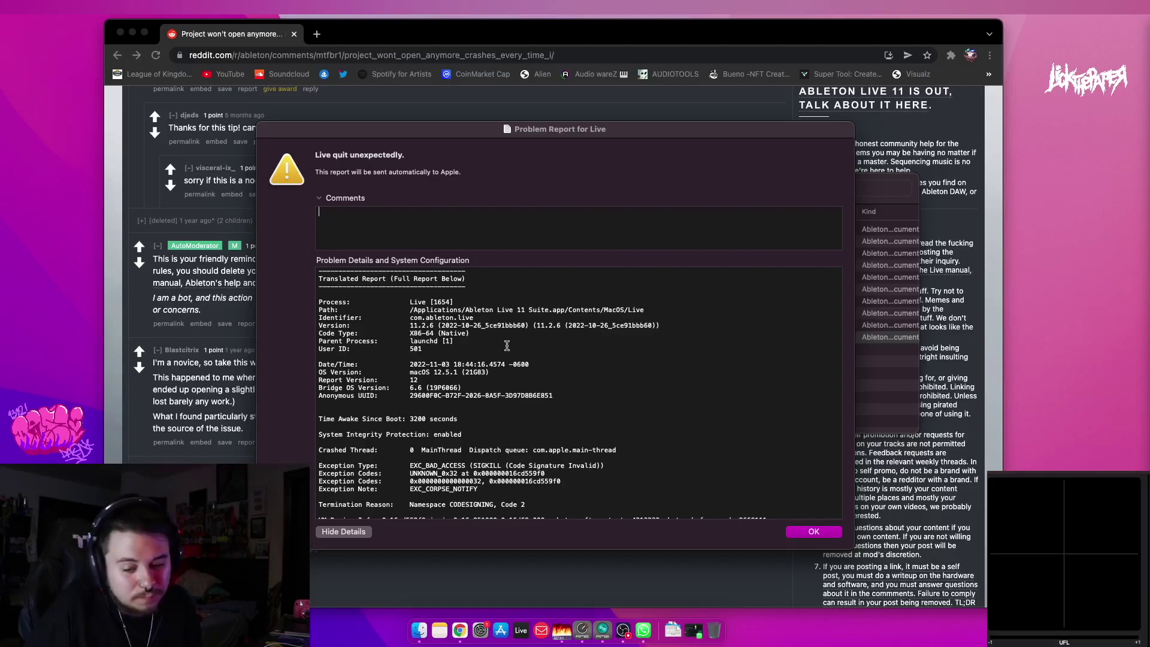
{"action": "left_click", "coordinate": [830, 534]}
{"action": "double_click", "coordinate": [572, 326]}
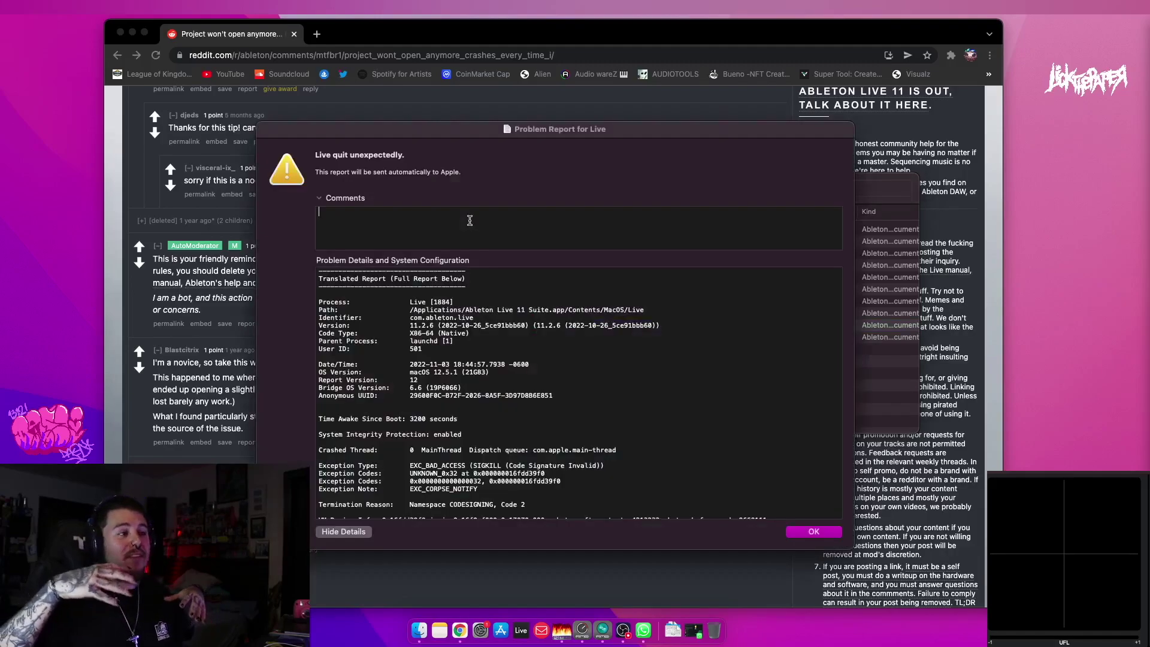
{"action": "left_click", "coordinate": [830, 533]}
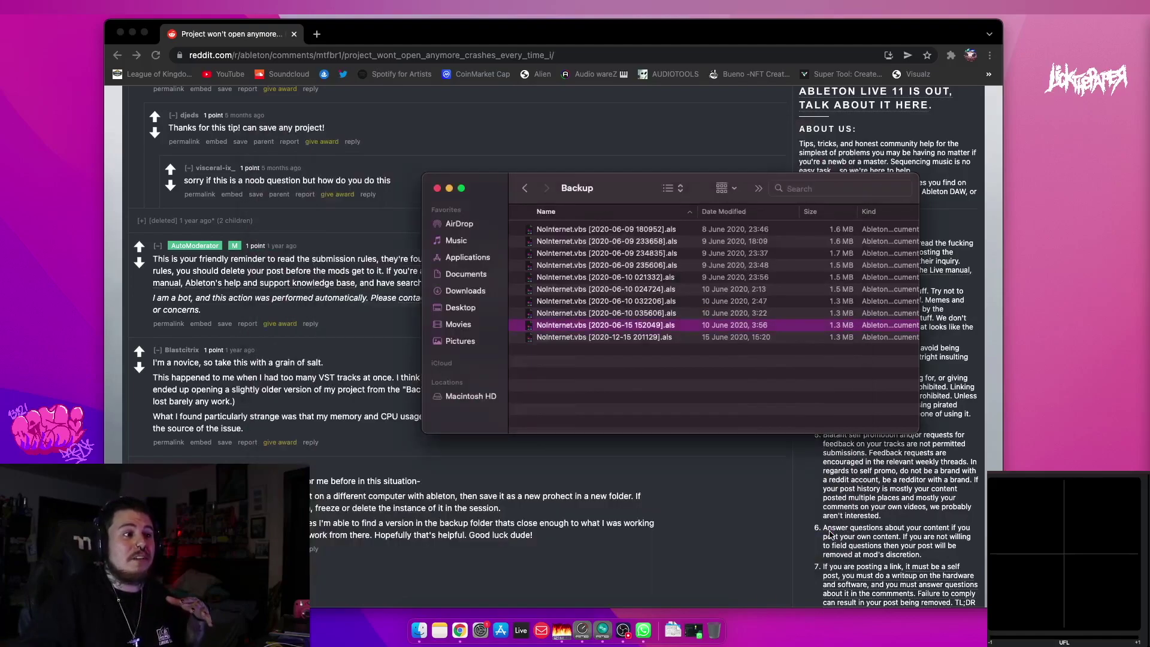
{"action": "double_click", "coordinate": [554, 314]}
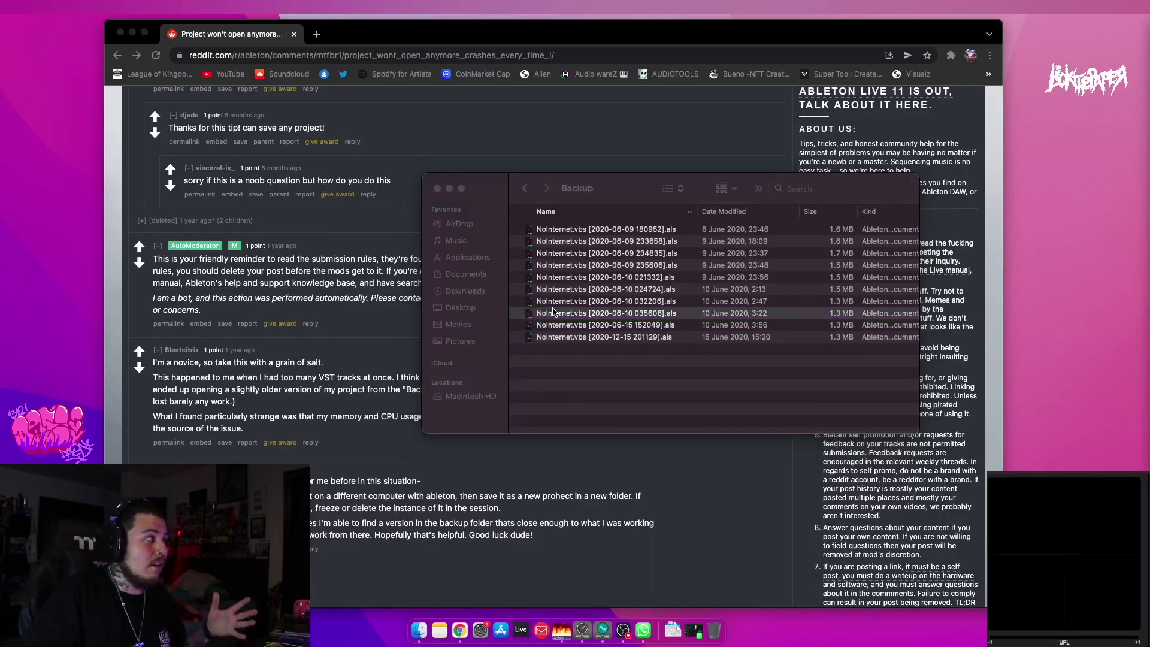